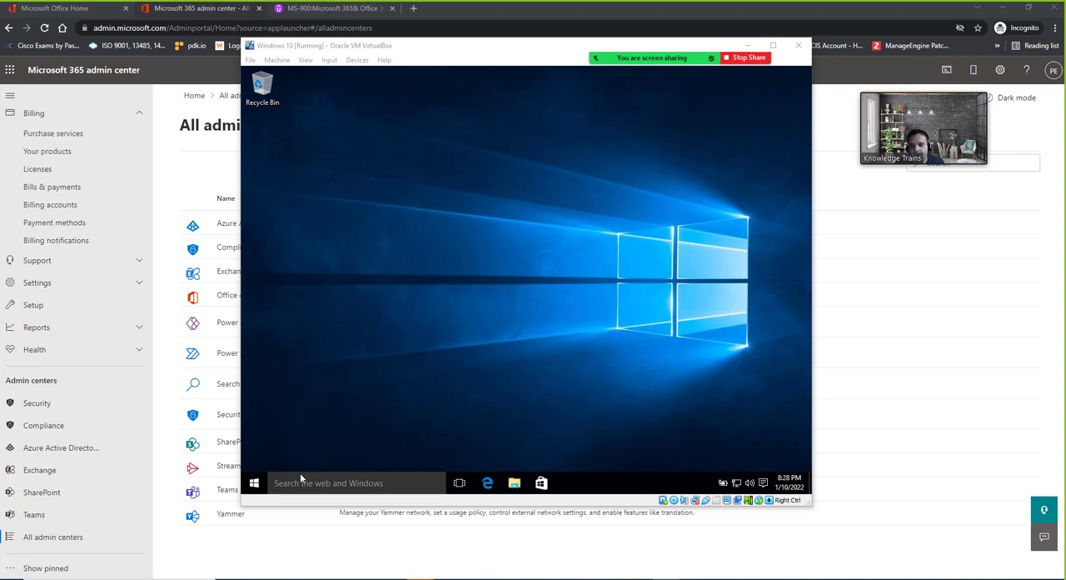
Open the Windows Accounts settings and view the work or school connection options under Work access
left_click(258, 487)
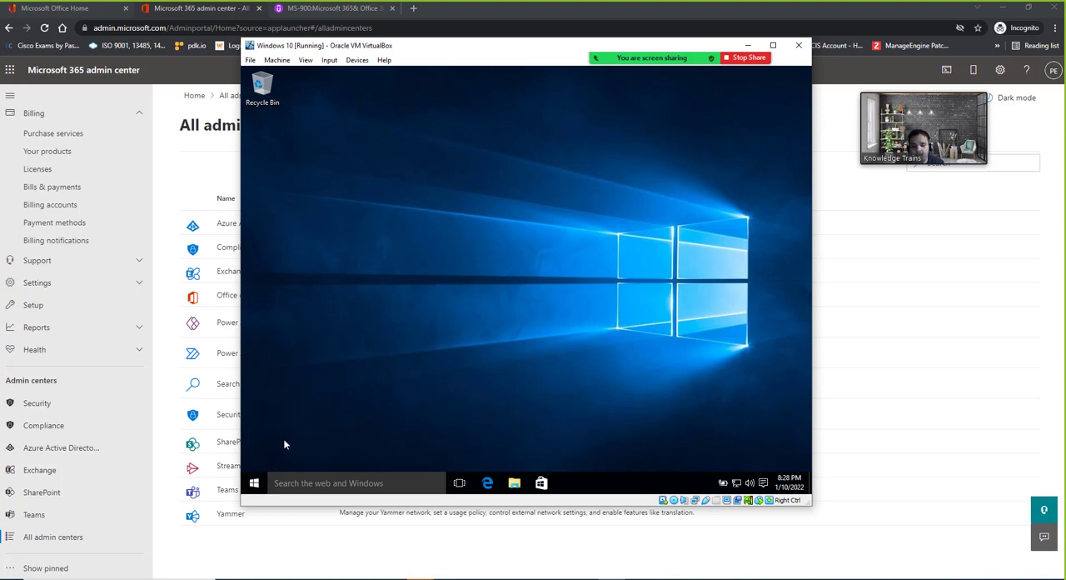
left_click(253, 483)
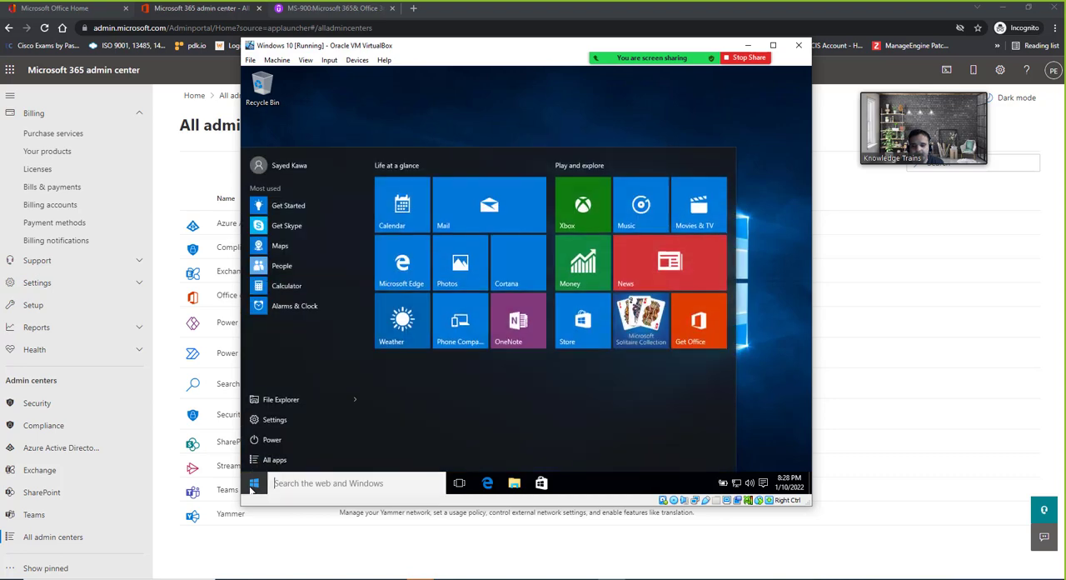
left_click(267, 421)
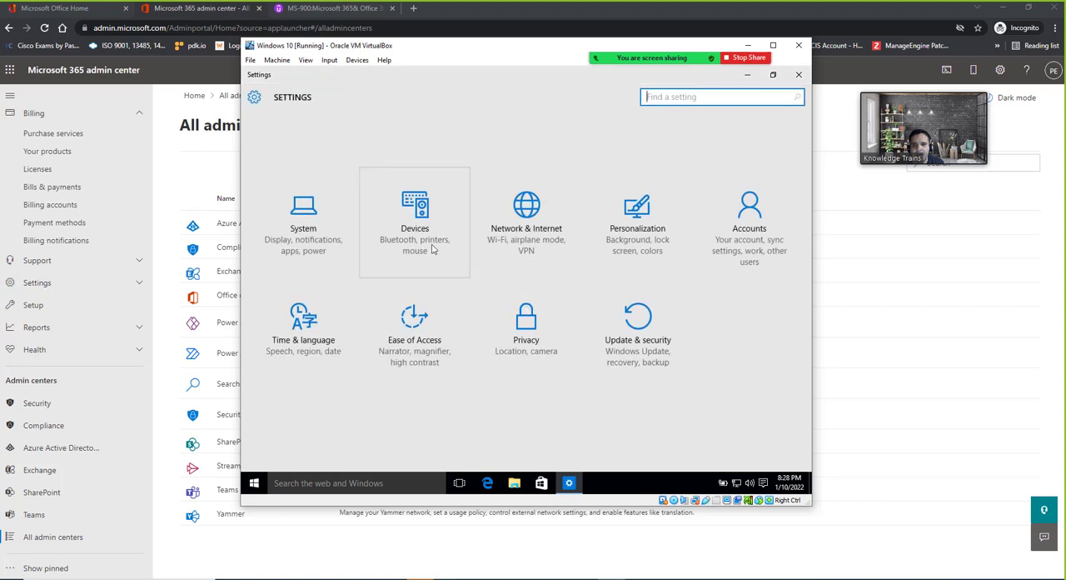
left_click(760, 233)
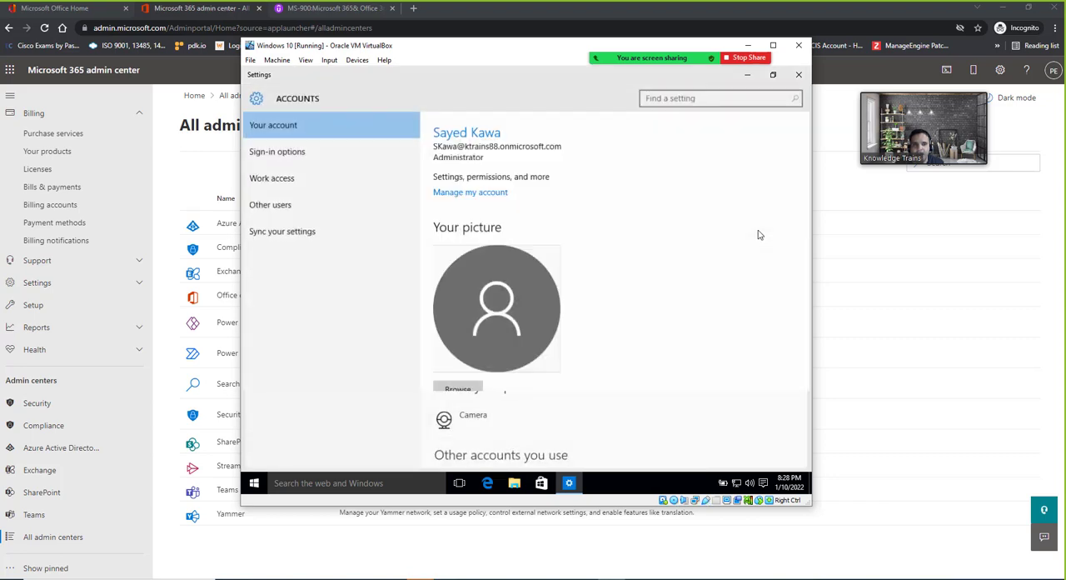
left_click(275, 179)
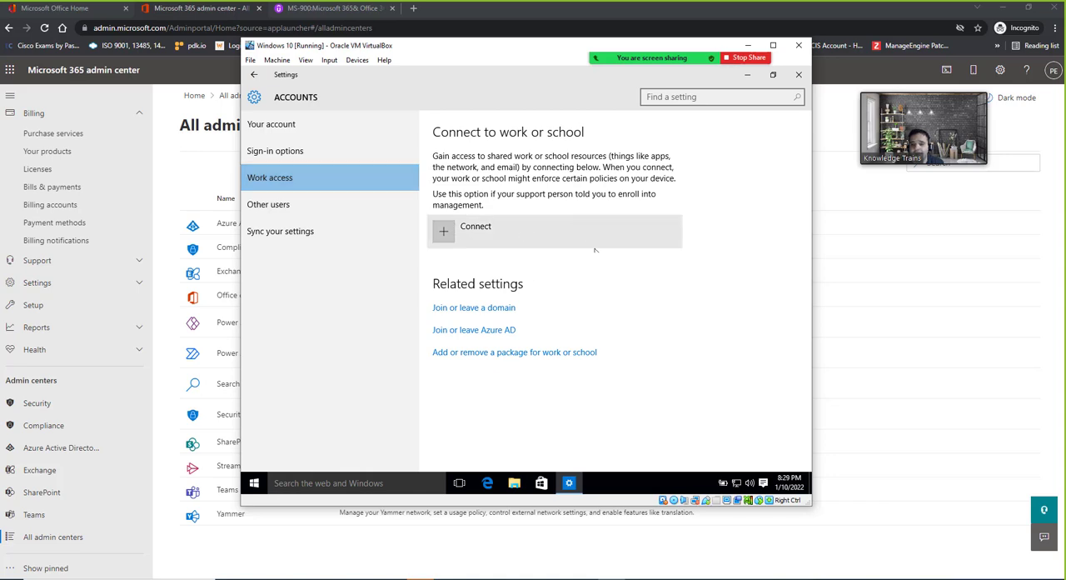
Review the account's sign-in options and return to the Your account page
left_click(291, 158)
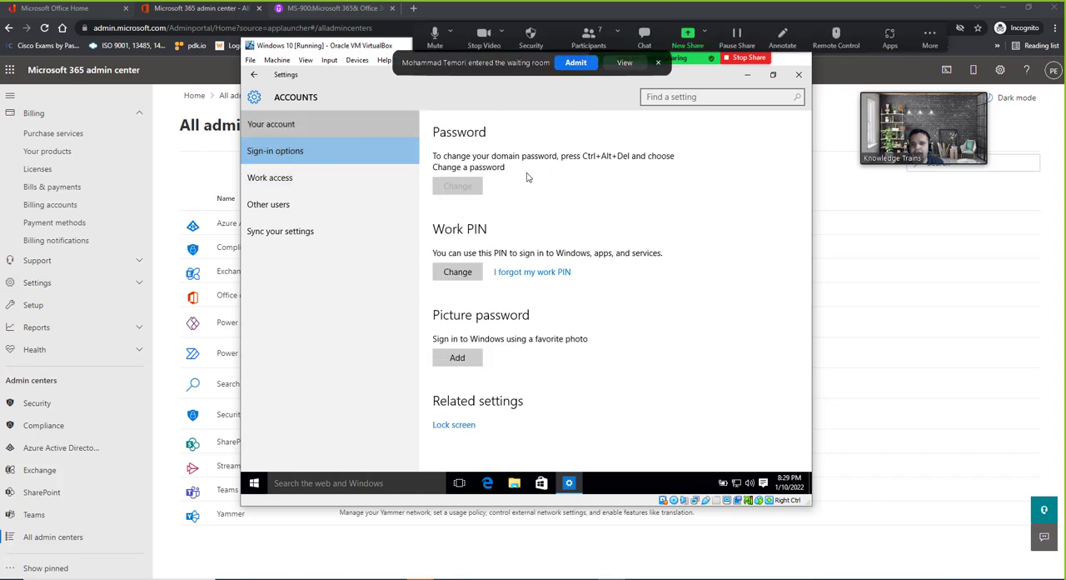
left_click(572, 66)
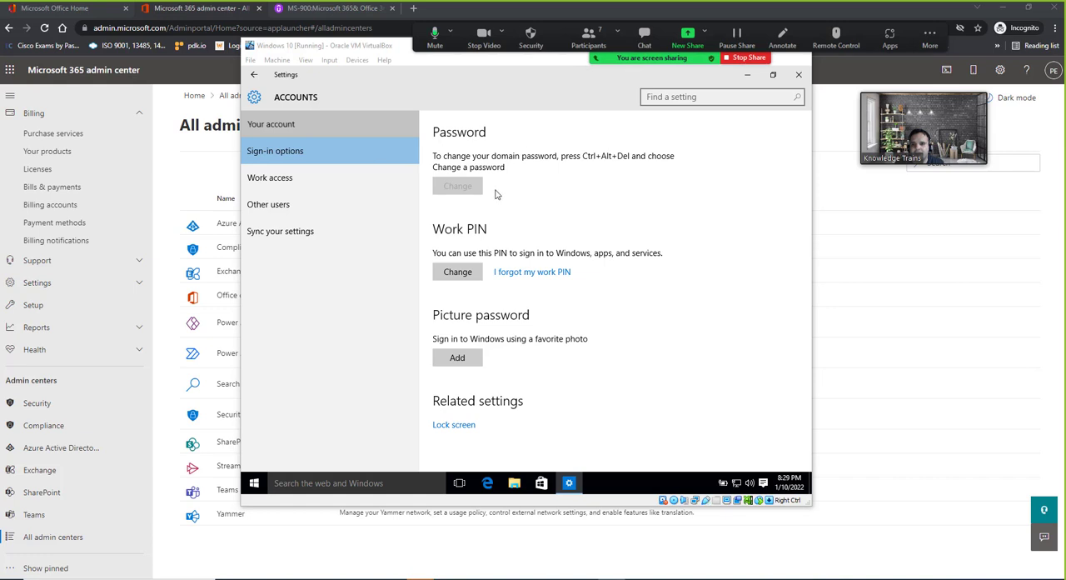
left_click(290, 125)
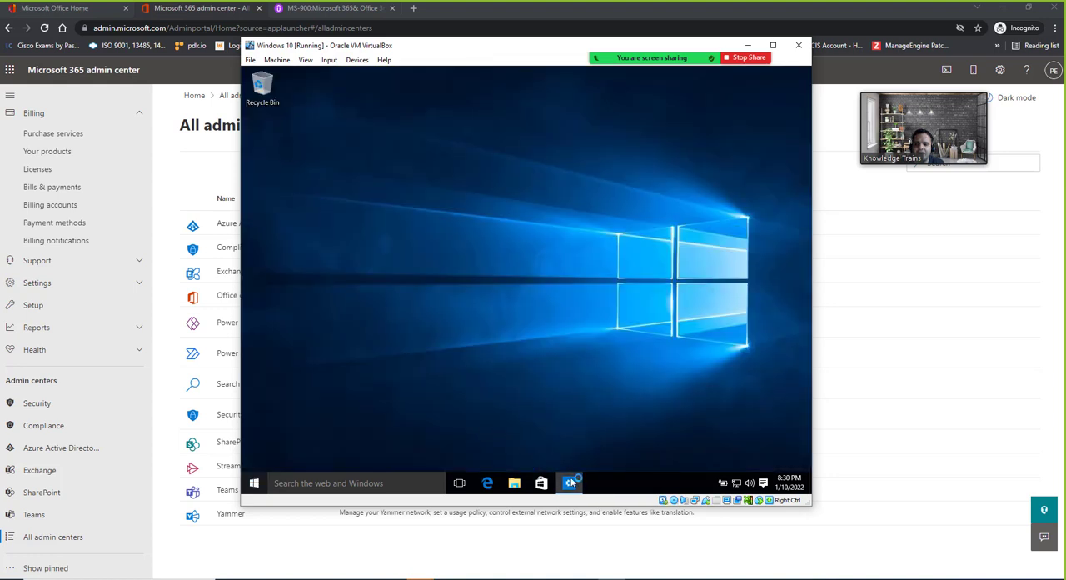
Reopen the Accounts settings and follow the Azure AD link under Work access to inspect the PC's organization and system details
left_click(571, 483)
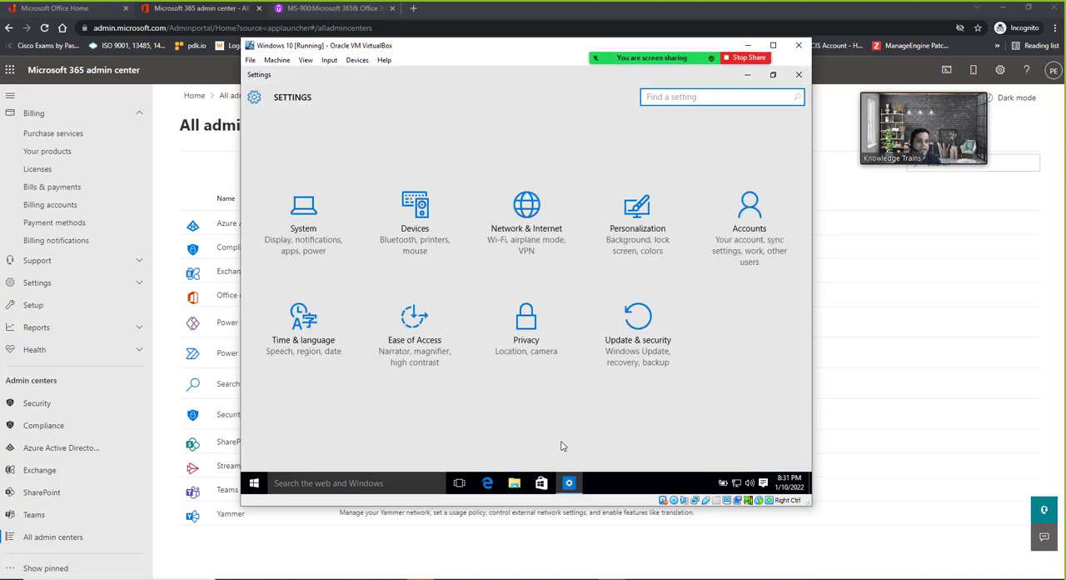
left_click(776, 226)
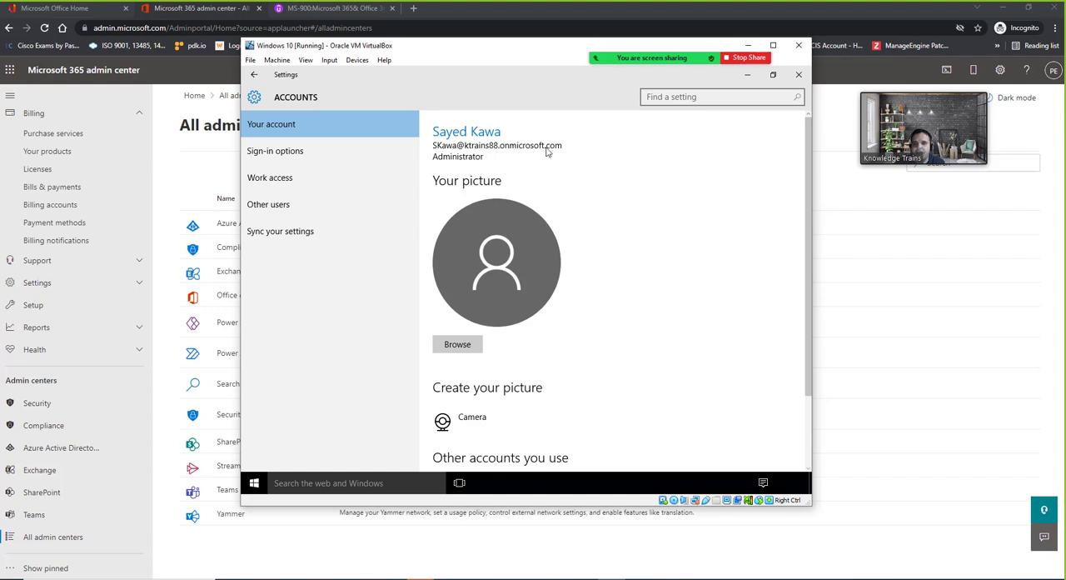
left_click(302, 182)
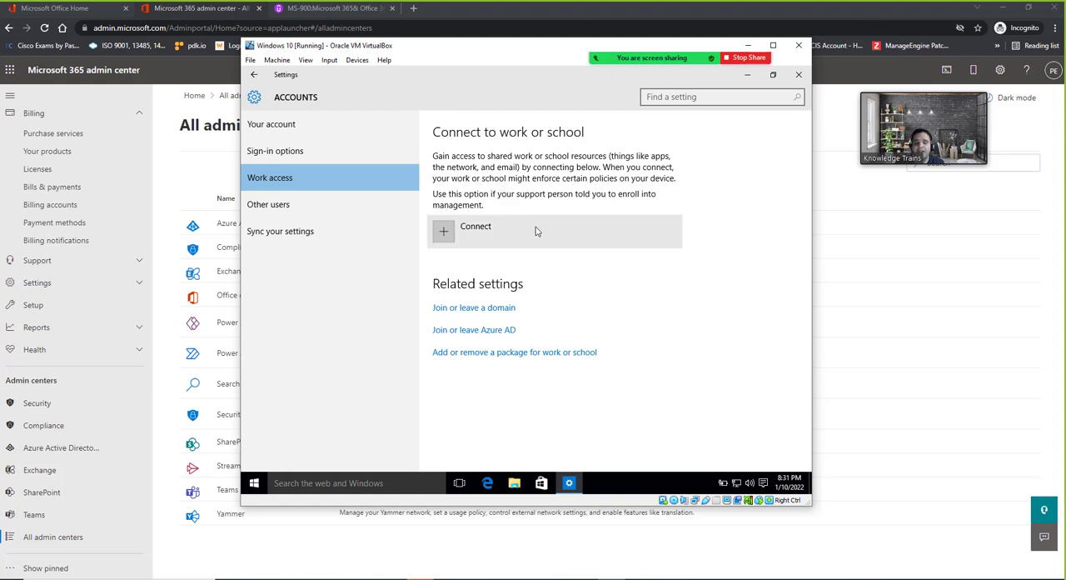
left_click(474, 331)
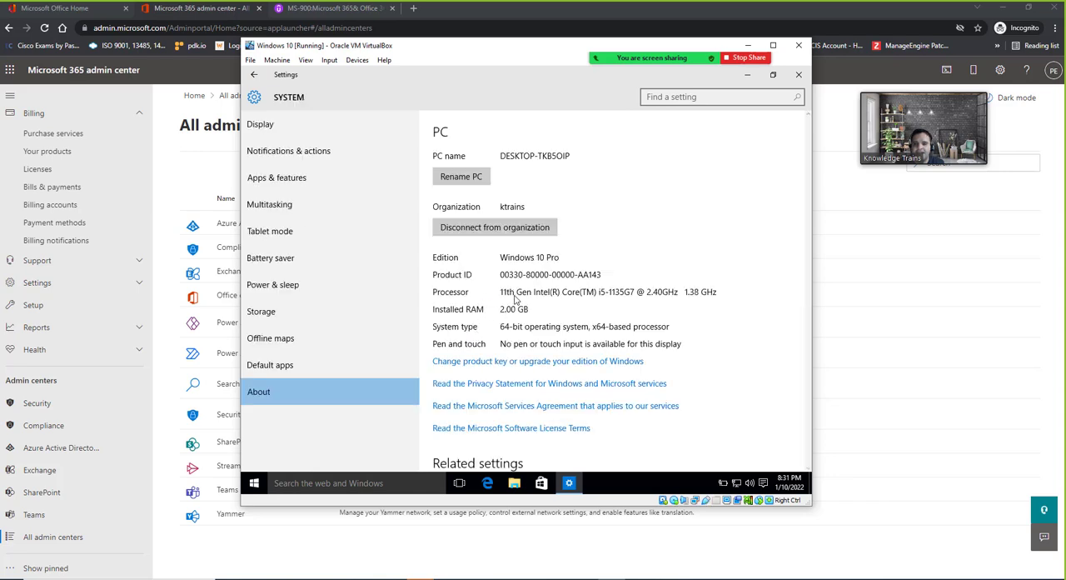
scroll(556, 292, "down", 3)
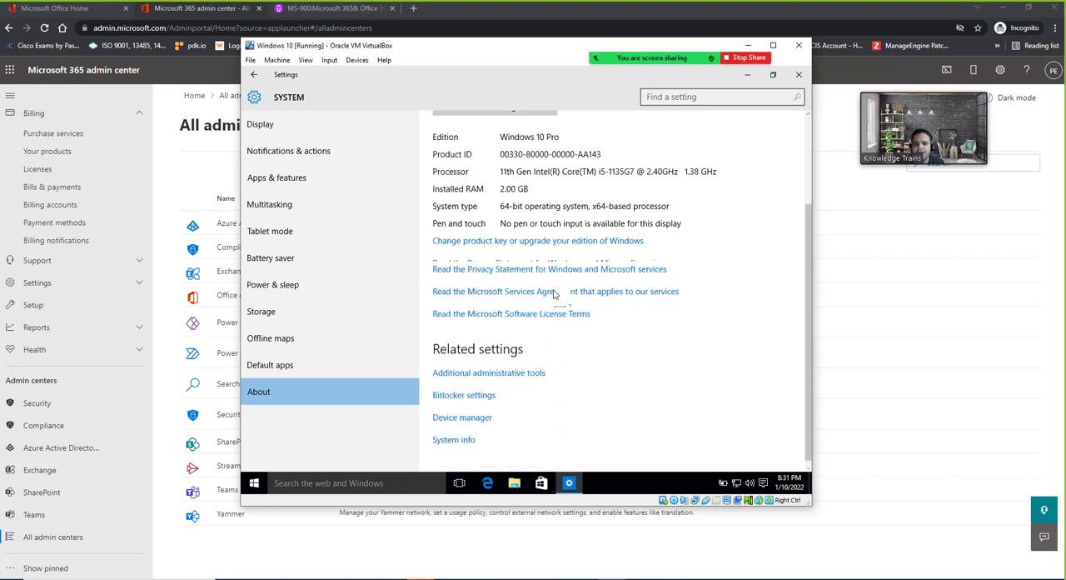
scroll(555, 294, "up", 3)
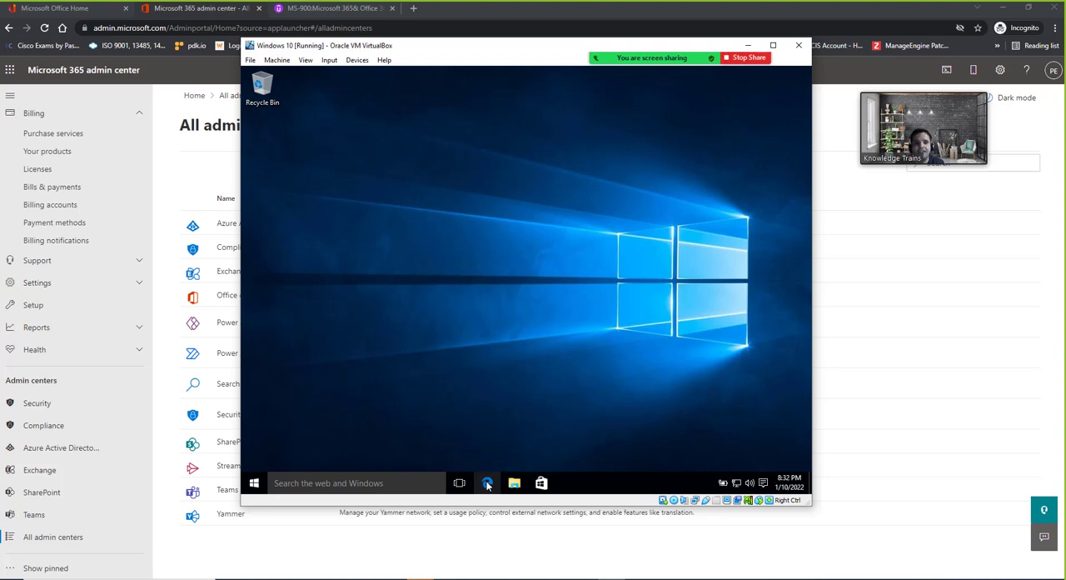
Look through the full list of installed apps in Windows for Office programs, and close the list
left_click(255, 483)
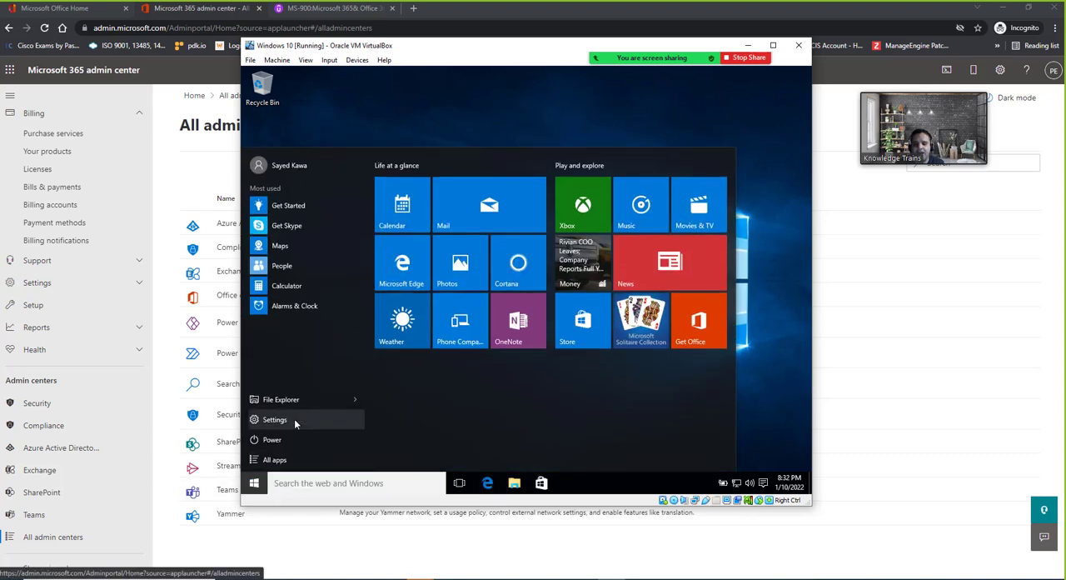
left_click(281, 460)
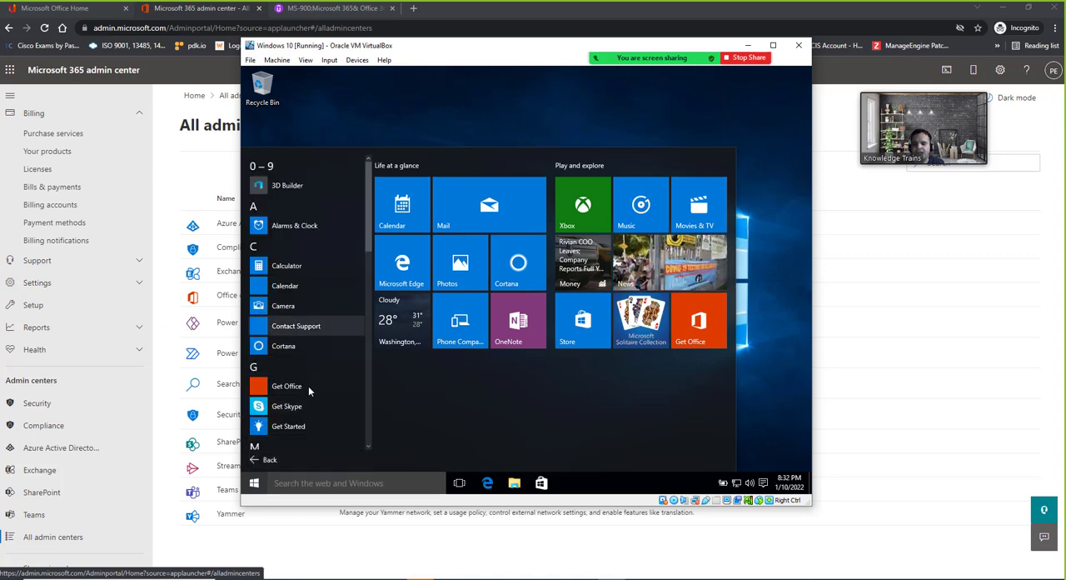
scroll(309, 317, "down", 10)
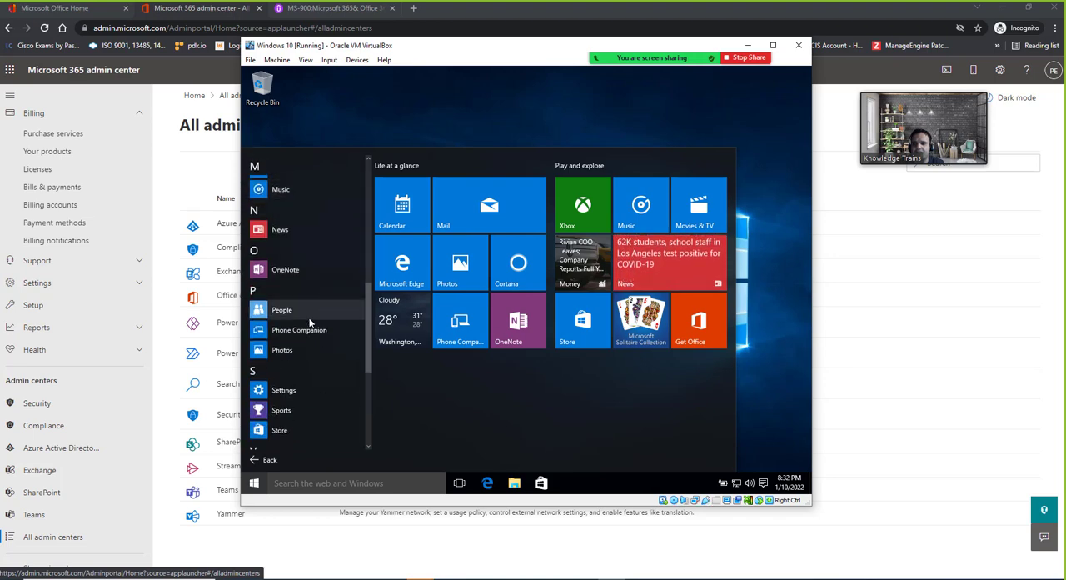
scroll(310, 322, "down", 6)
scroll(309, 323, "up", 12)
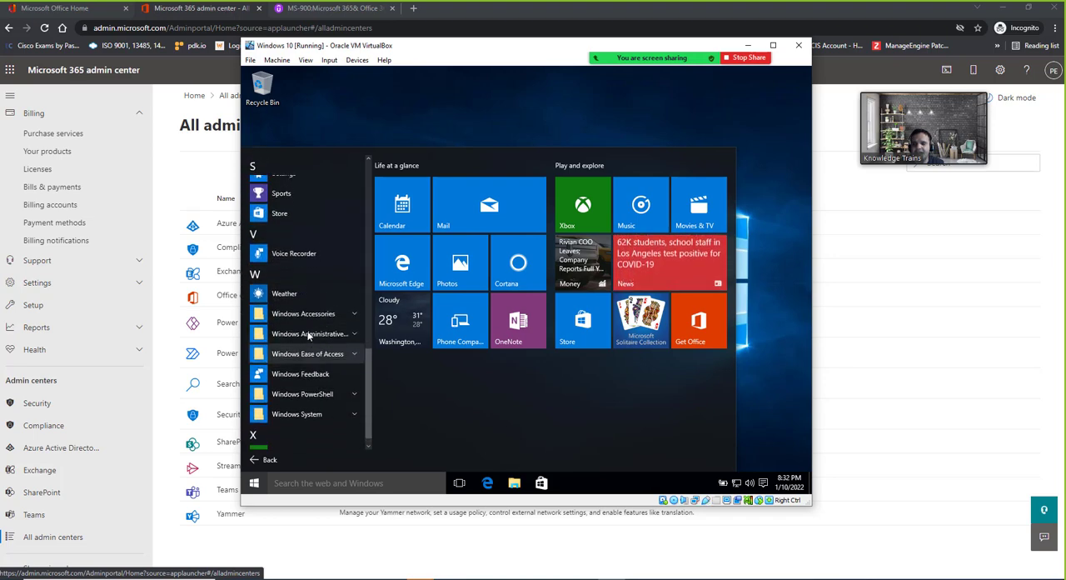
left_click(775, 384)
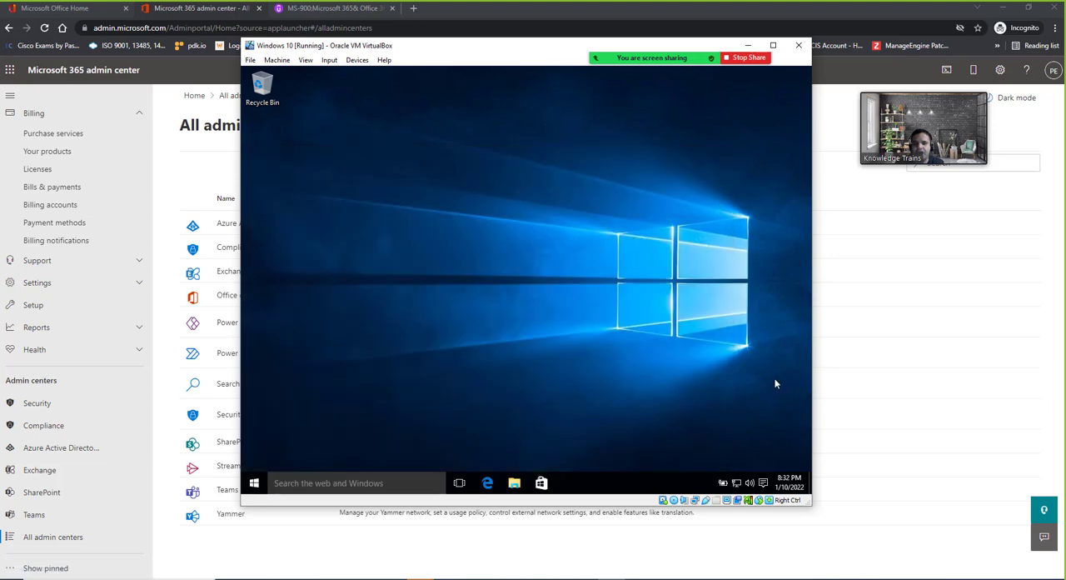
Open Microsoft Edge in the virtual machine and go to office.com
left_click(488, 485)
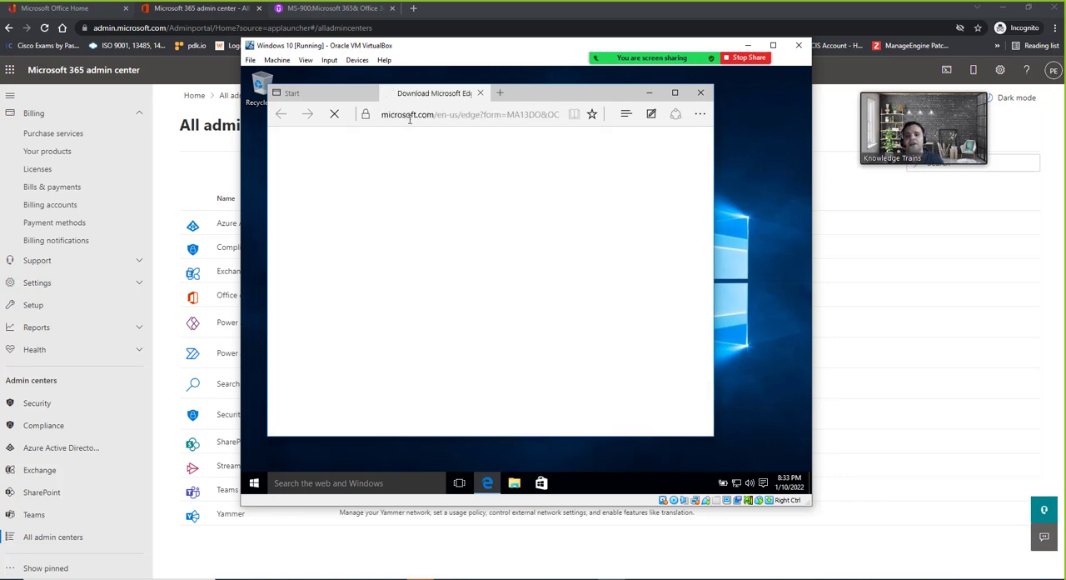
left_click(474, 114)
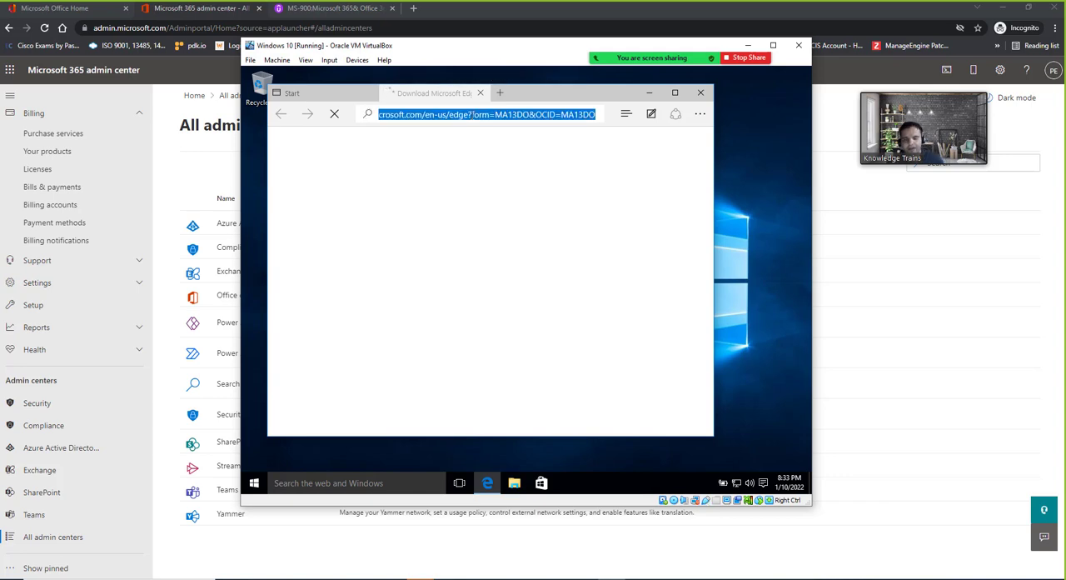
type("office.com")
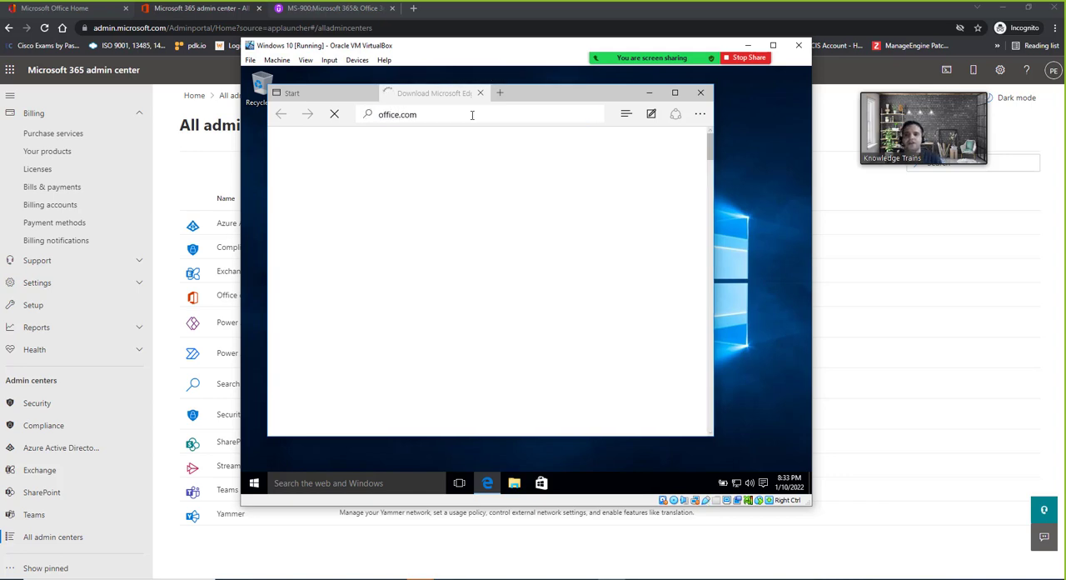
key("Return")
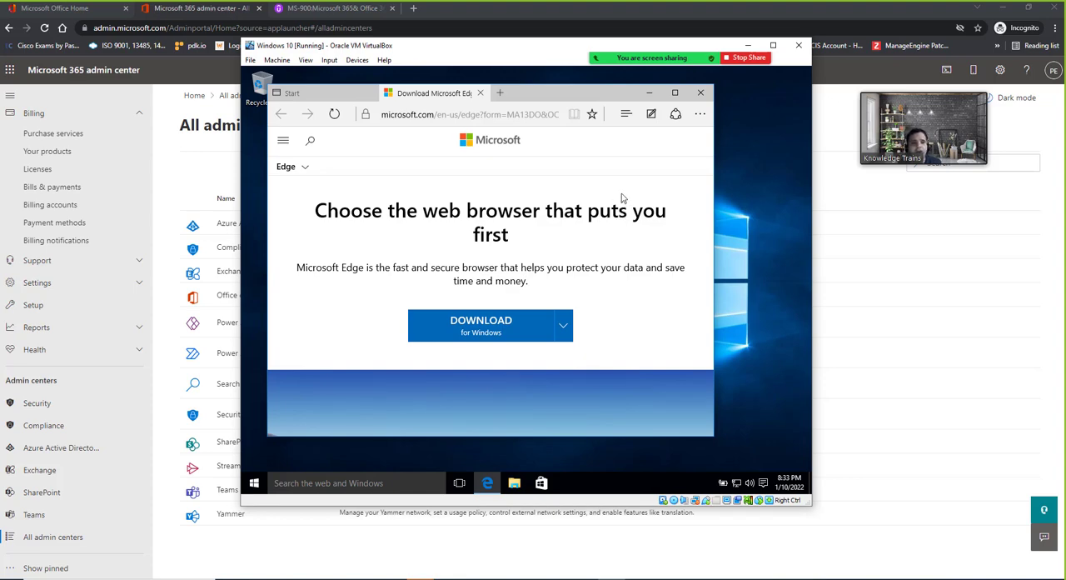
left_click(470, 113)
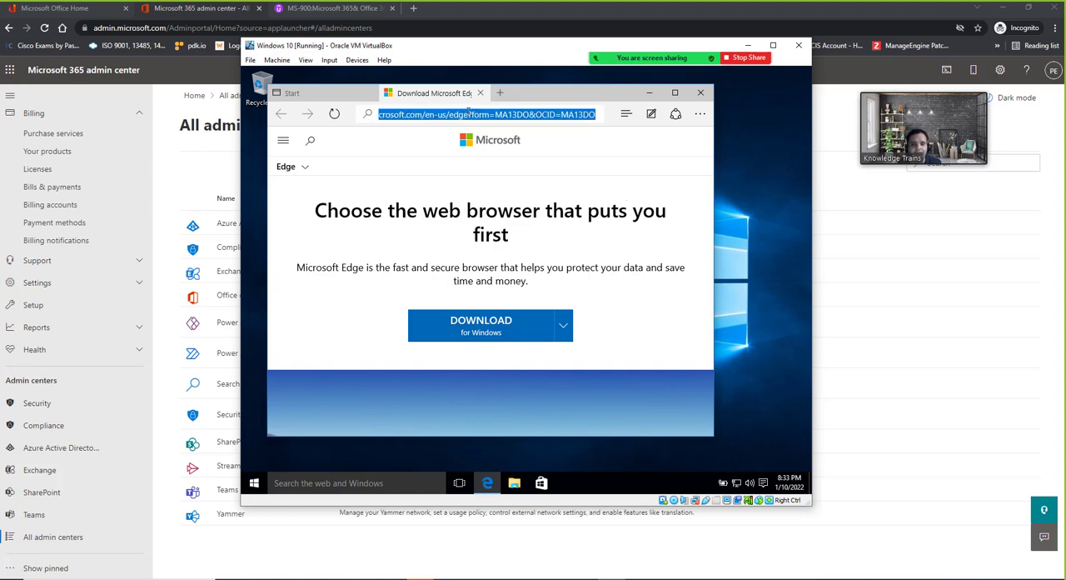
type("office.com")
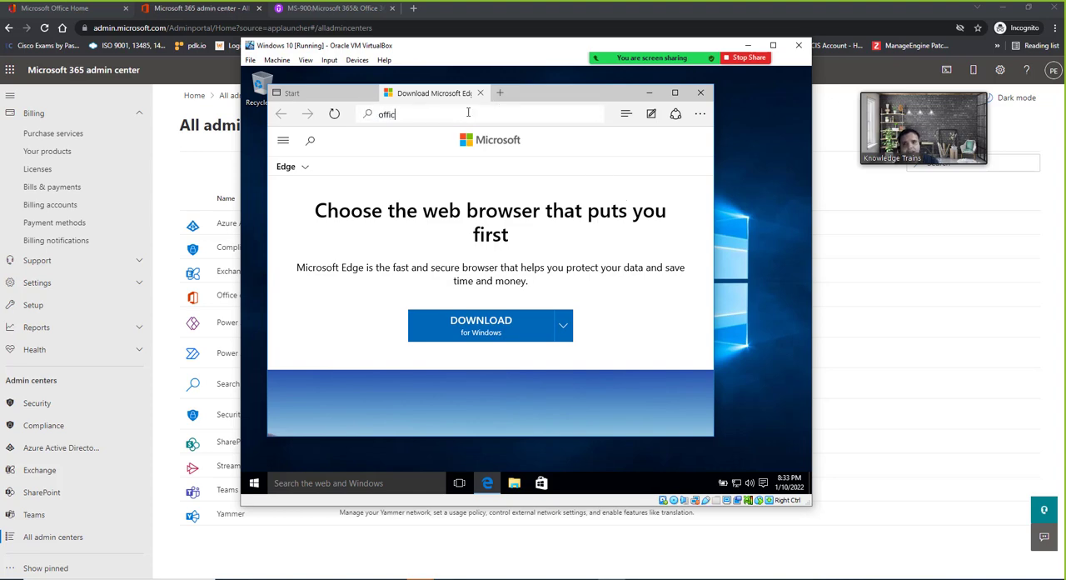
key("Return")
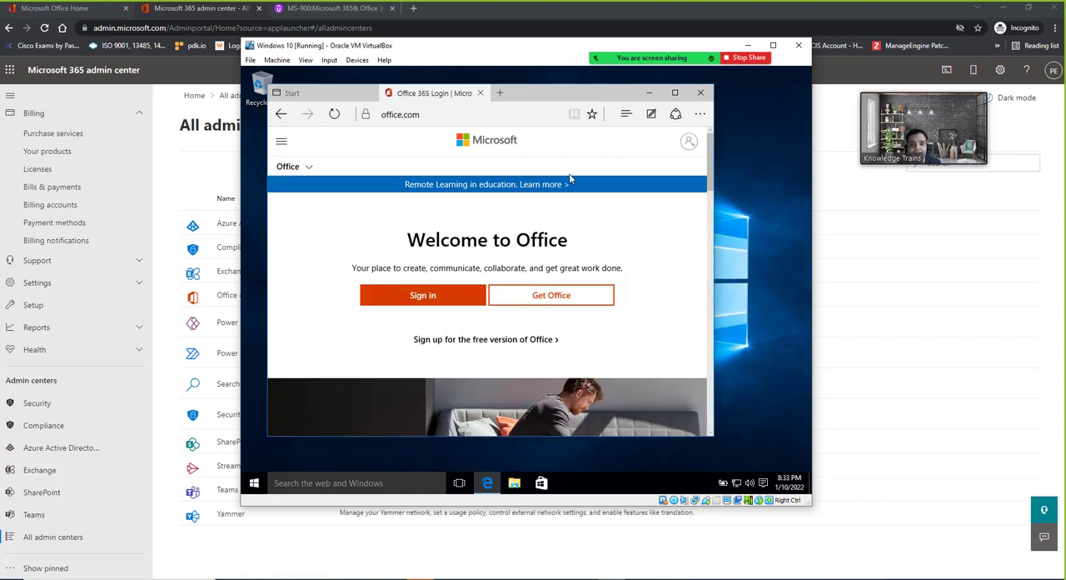
Maximize the browser, sign in to Office, and download the Office installer from the account page
left_click(674, 93)
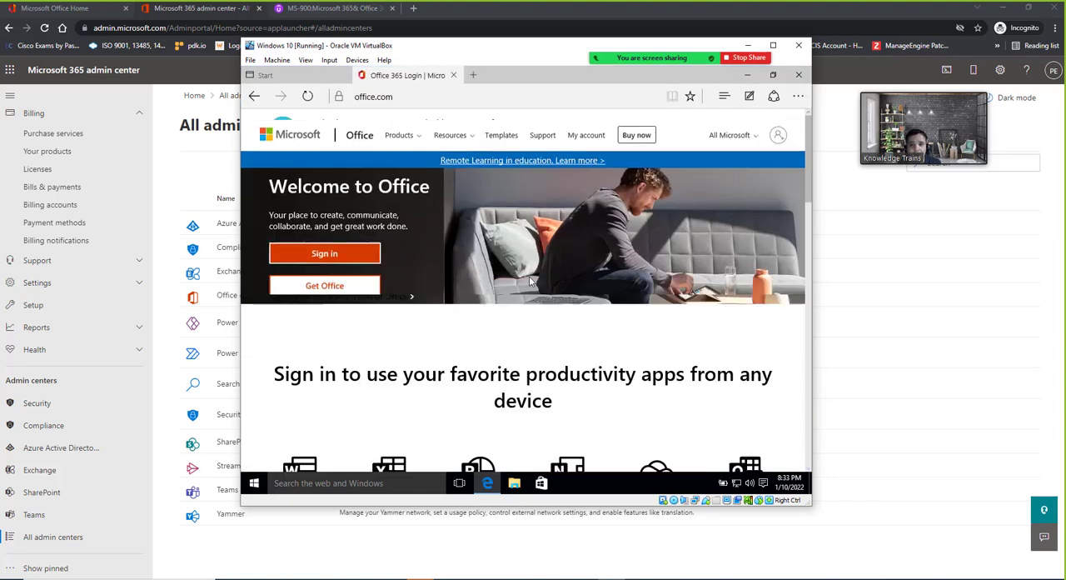
left_click(331, 295)
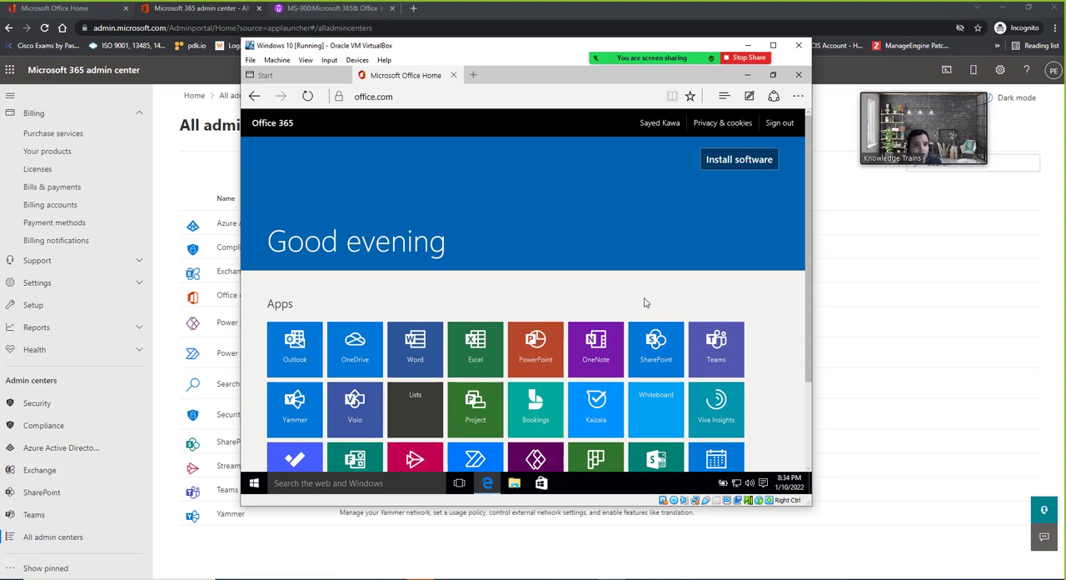
left_click(726, 167)
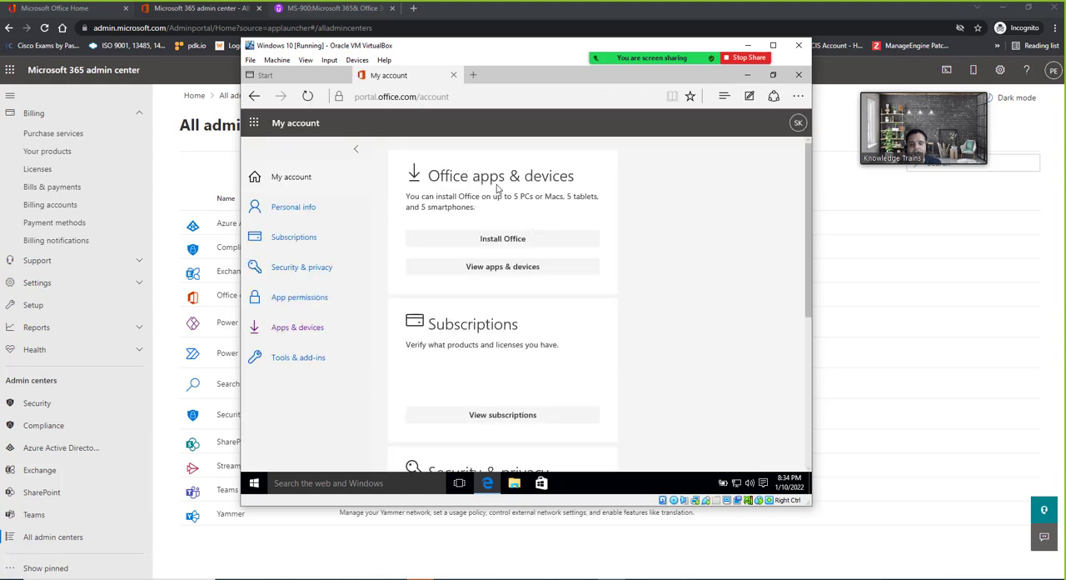
left_click(498, 240)
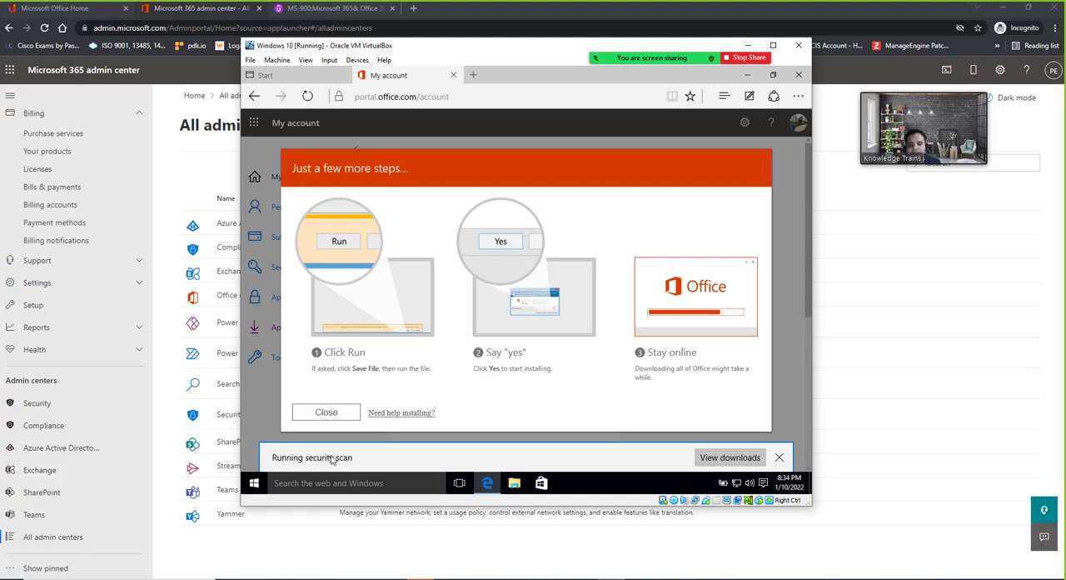
left_click(334, 422)
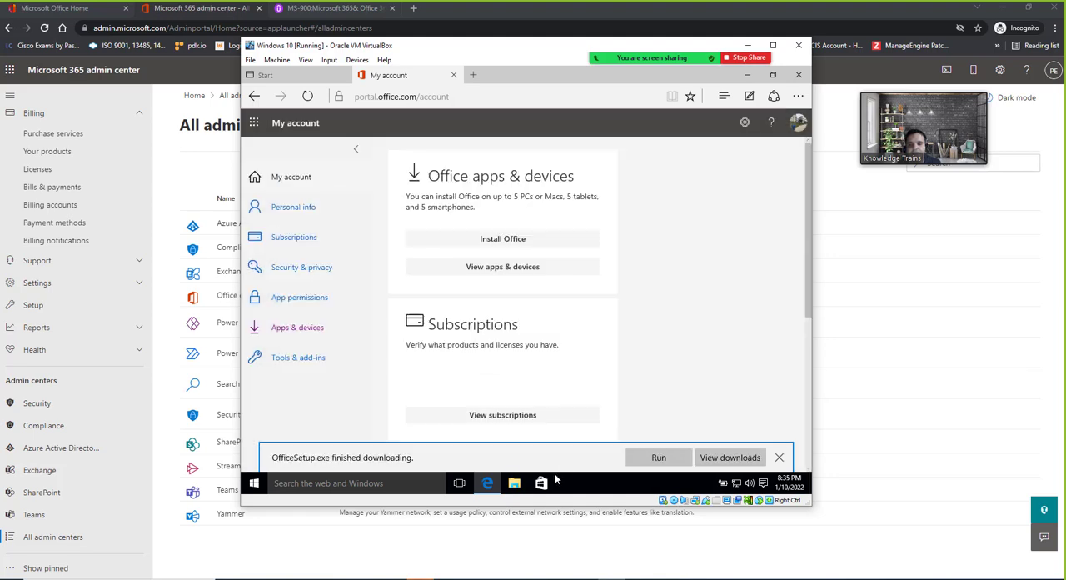
Run OfficeSetup.exe, allow it to make changes to the PC, and close the installer once Office is installed
left_click(660, 458)
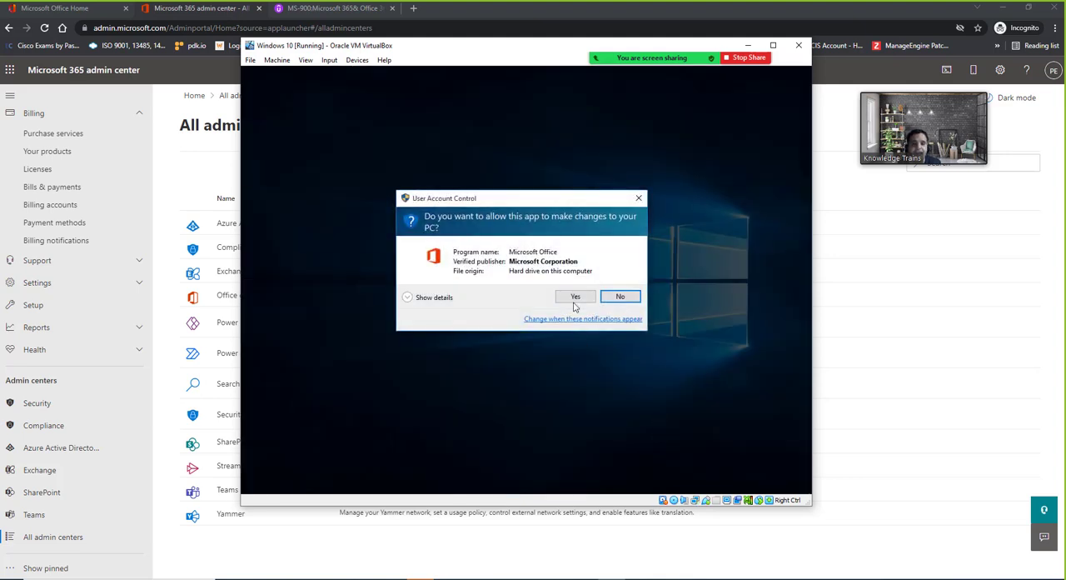
left_click(574, 298)
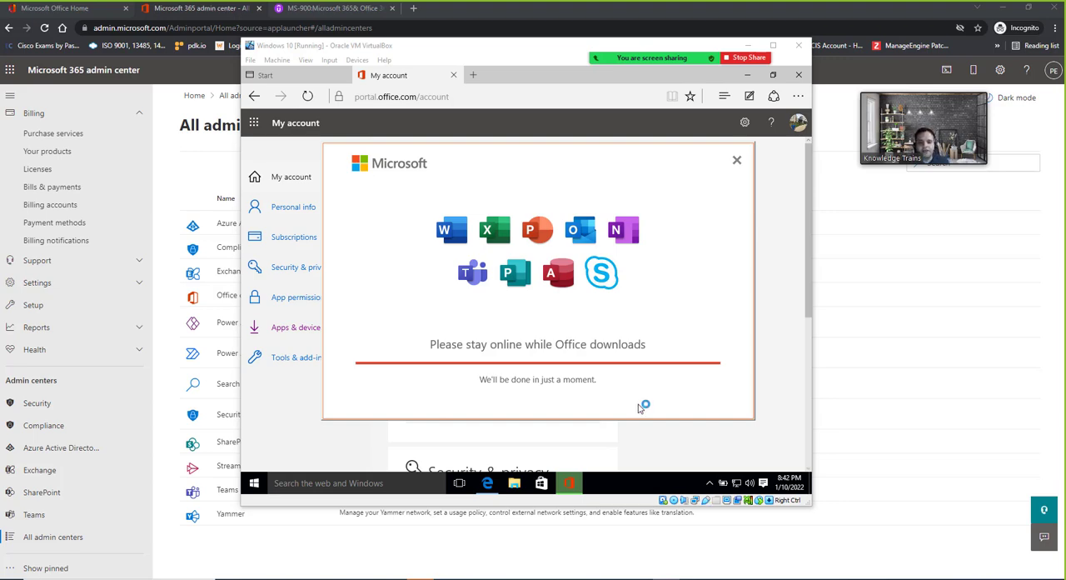
mouse_move(573, 479)
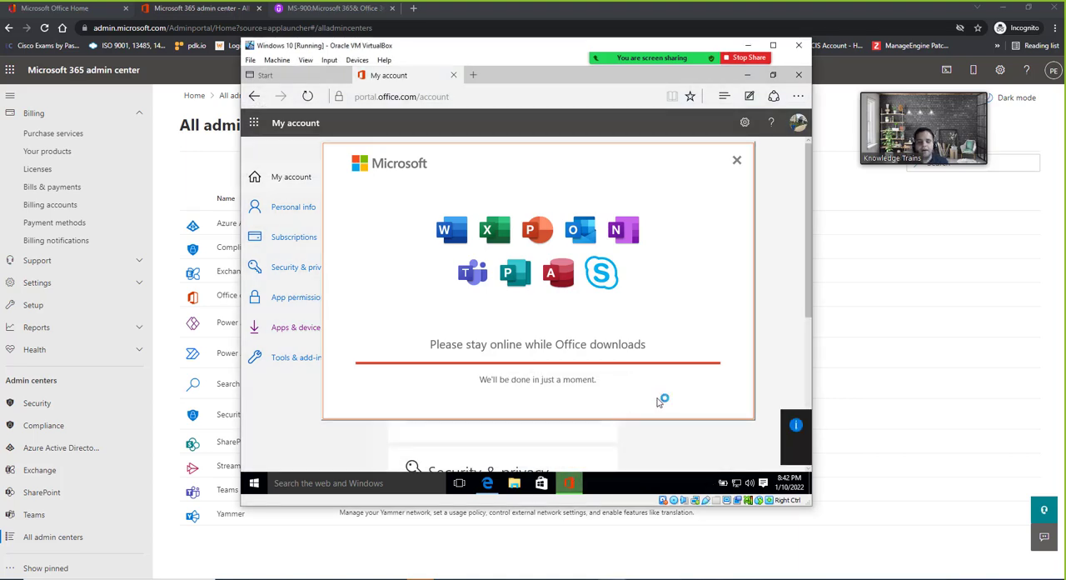
left_click(540, 398)
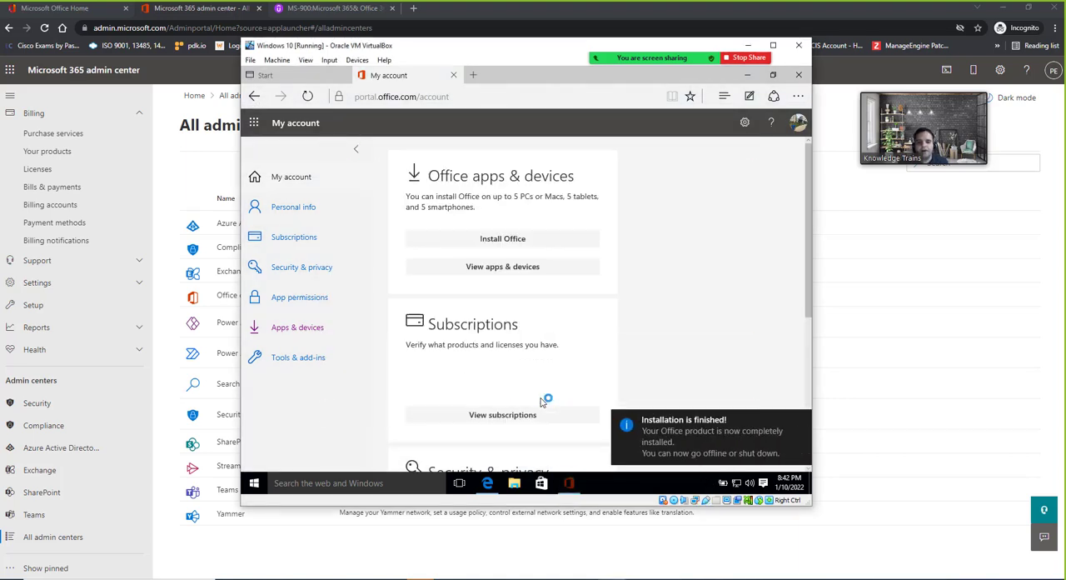
Minimize the browser in the virtual machine and open Outlook from the full list of installed apps
left_click(748, 76)
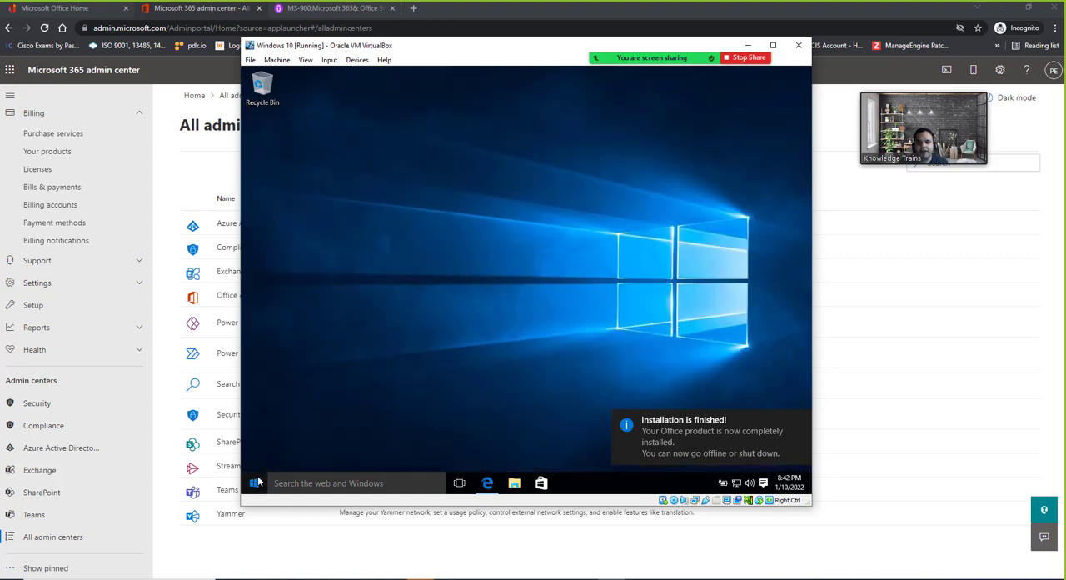
left_click(255, 483)
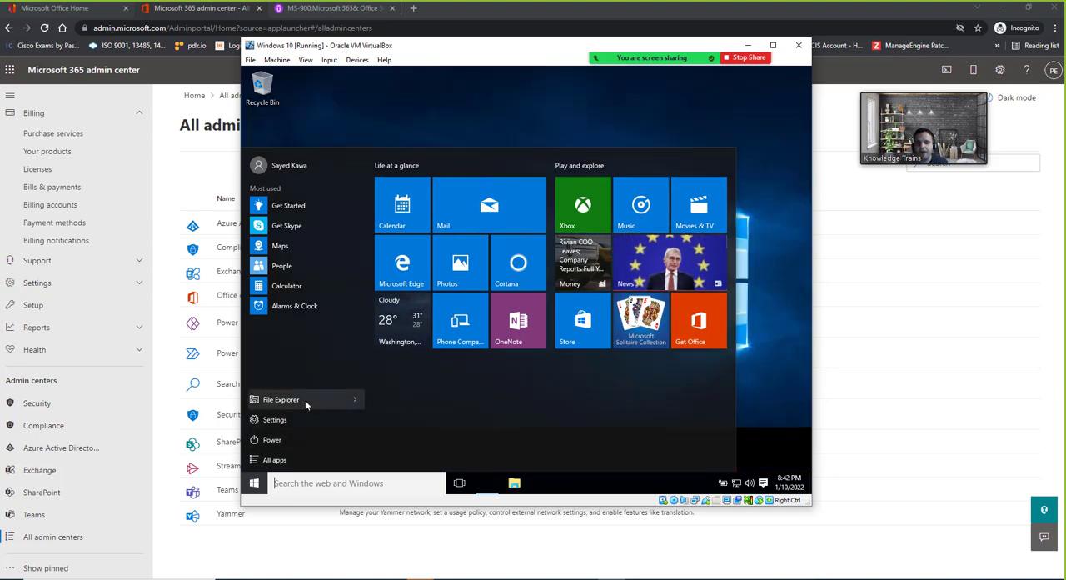
left_click(290, 460)
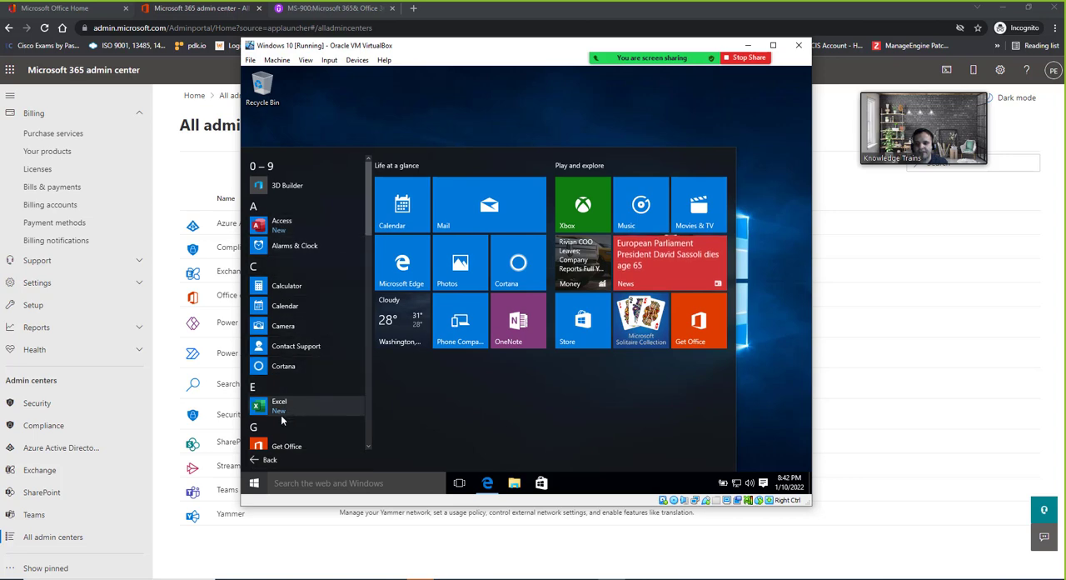
scroll(285, 415, "down", 2)
scroll(289, 383, "down", 5)
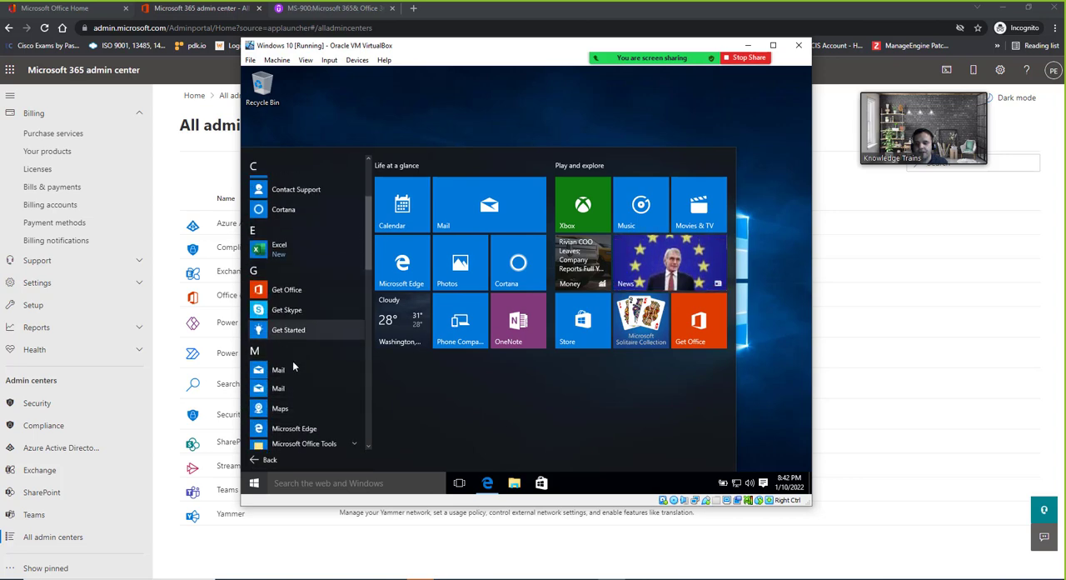
scroll(293, 363, "down", 3)
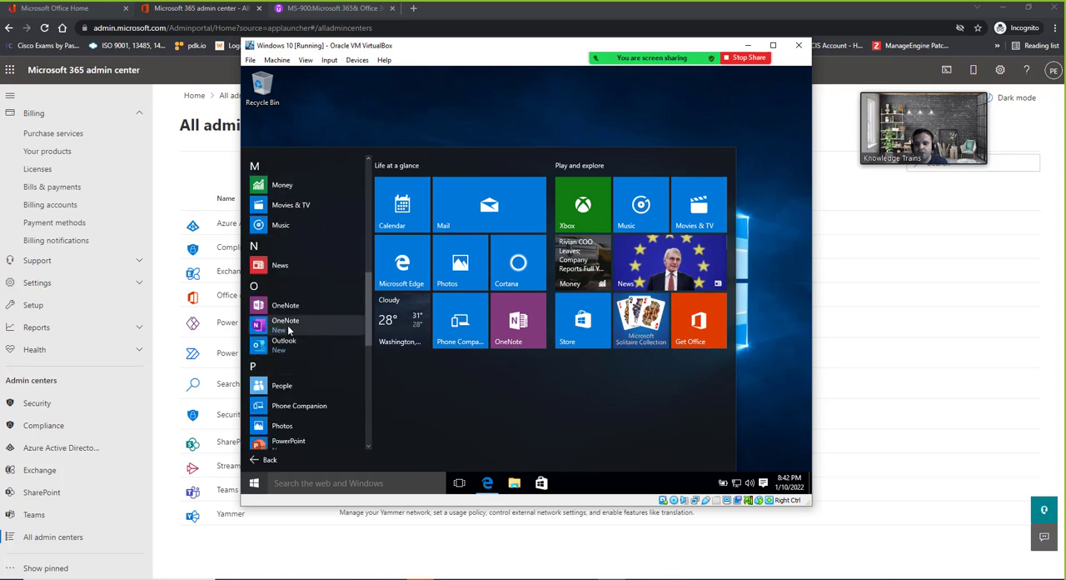
scroll(310, 341, "down", 1)
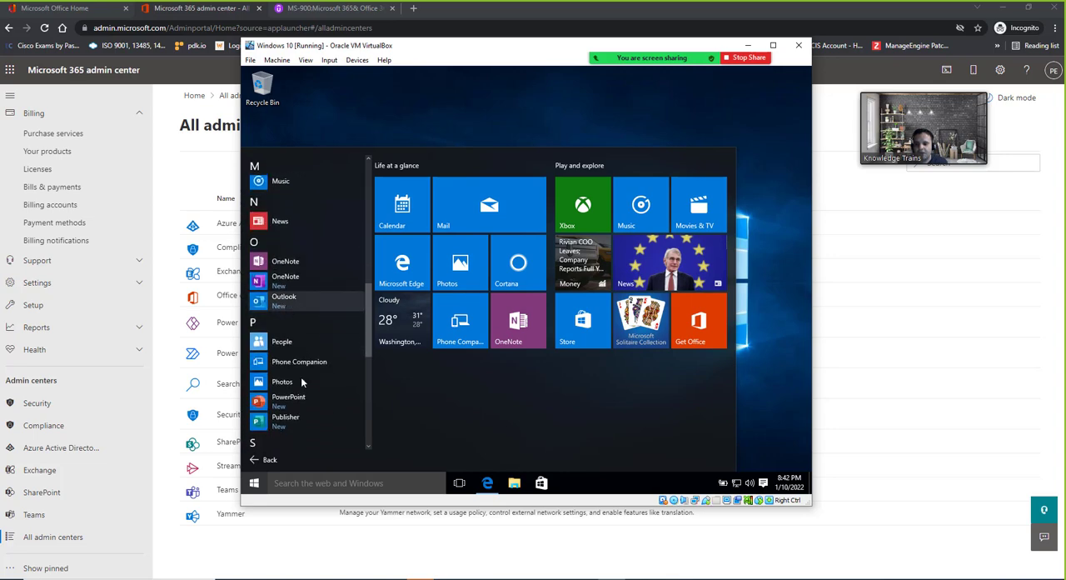
left_click(291, 306)
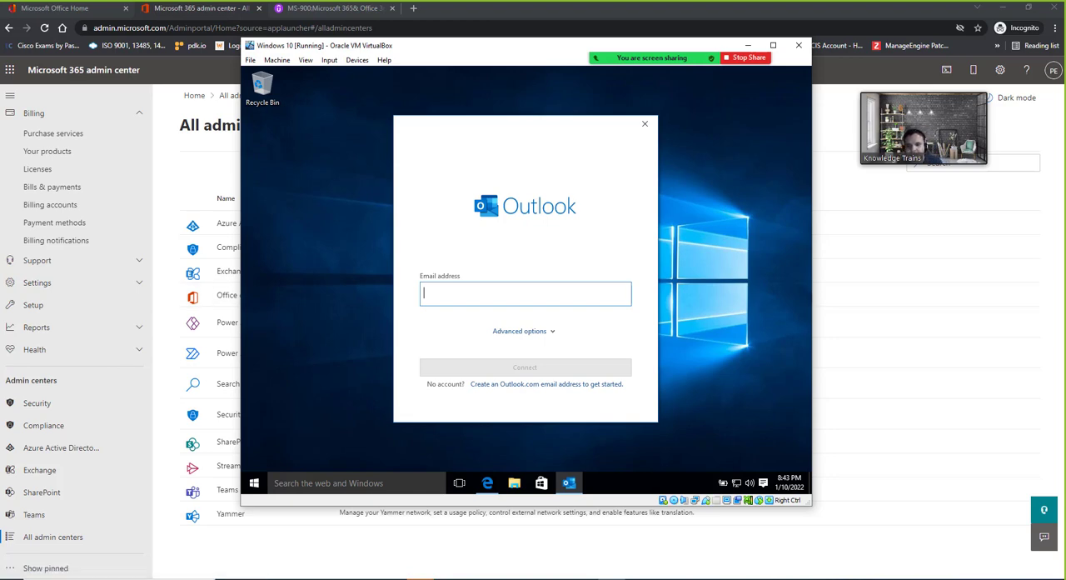
Reposition the Windows 10 virtual machine window over the admin center page
left_click_drag(446, 45, 485, 42)
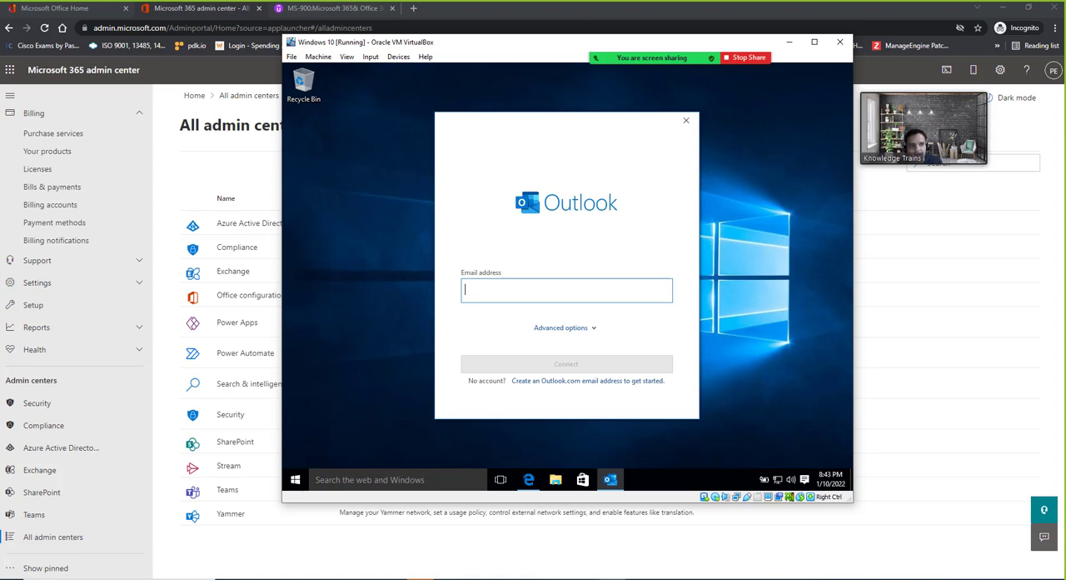
left_click_drag(516, 42, 486, 60)
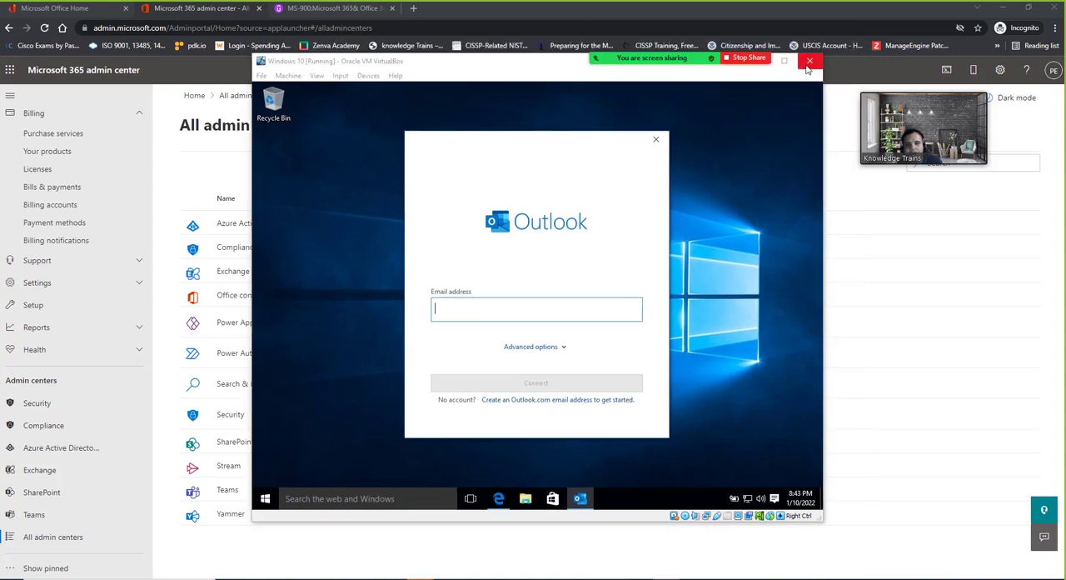
left_click(288, 76)
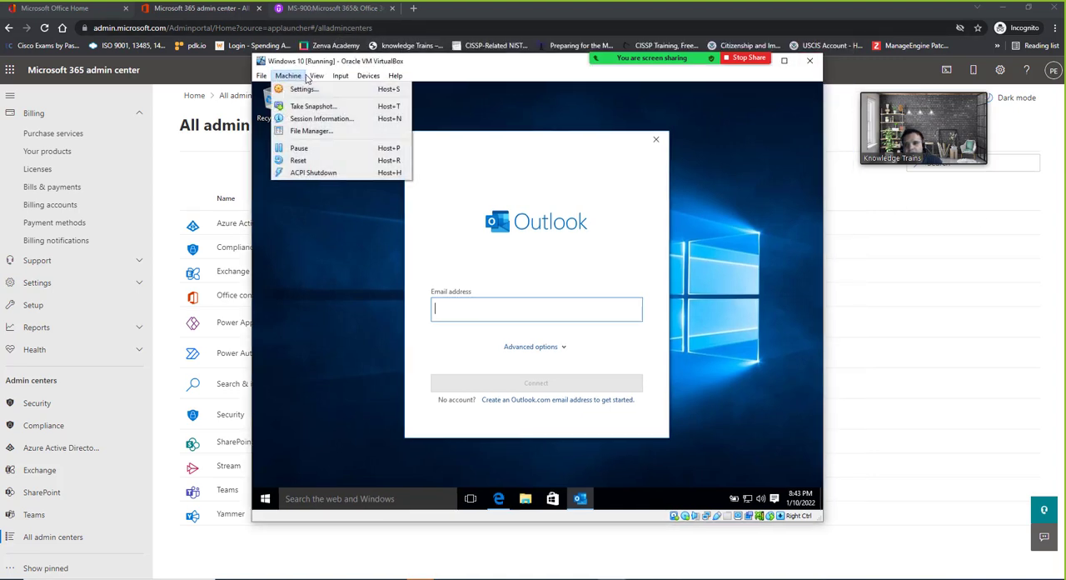
left_click(310, 160)
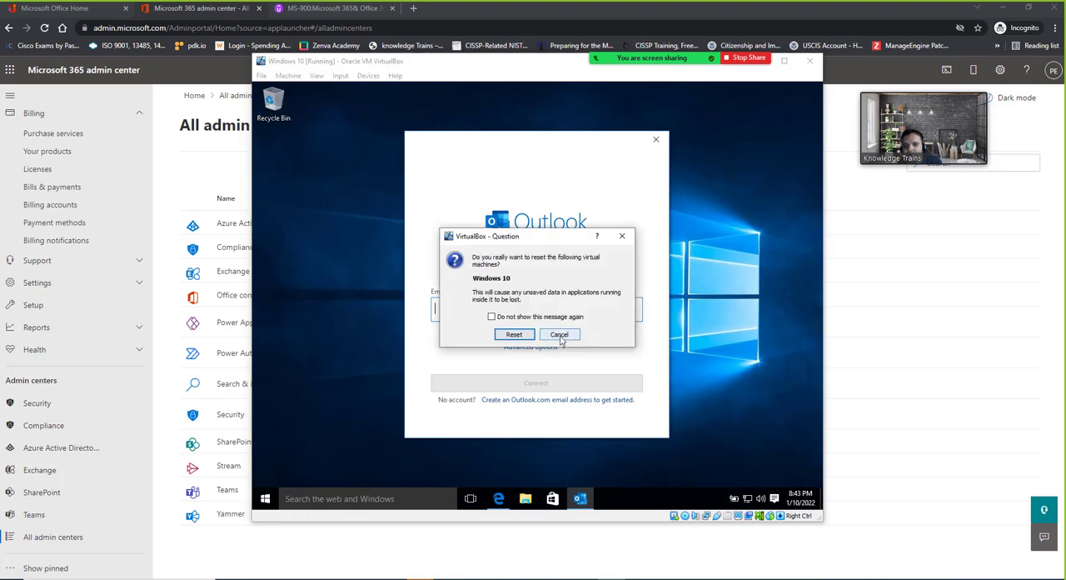
left_click(559, 334)
left_click(288, 76)
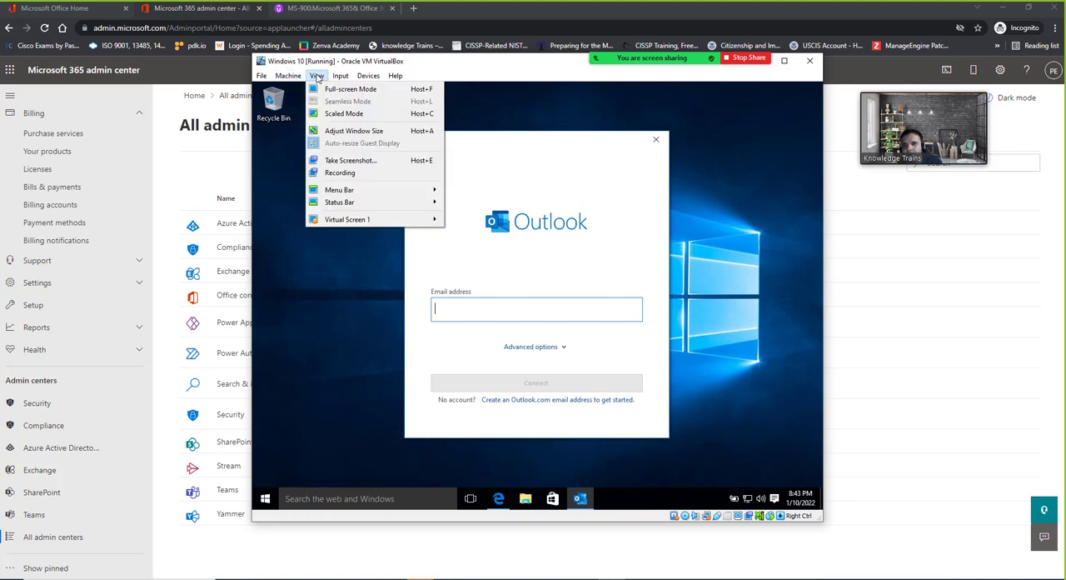
mouse_move(363, 80)
mouse_move(264, 79)
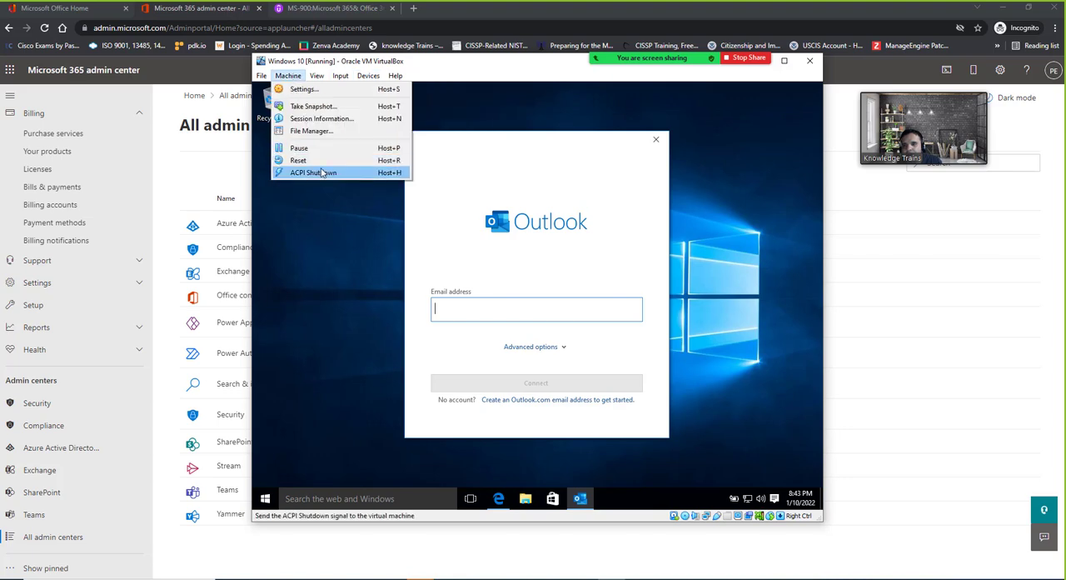
left_click(472, 106)
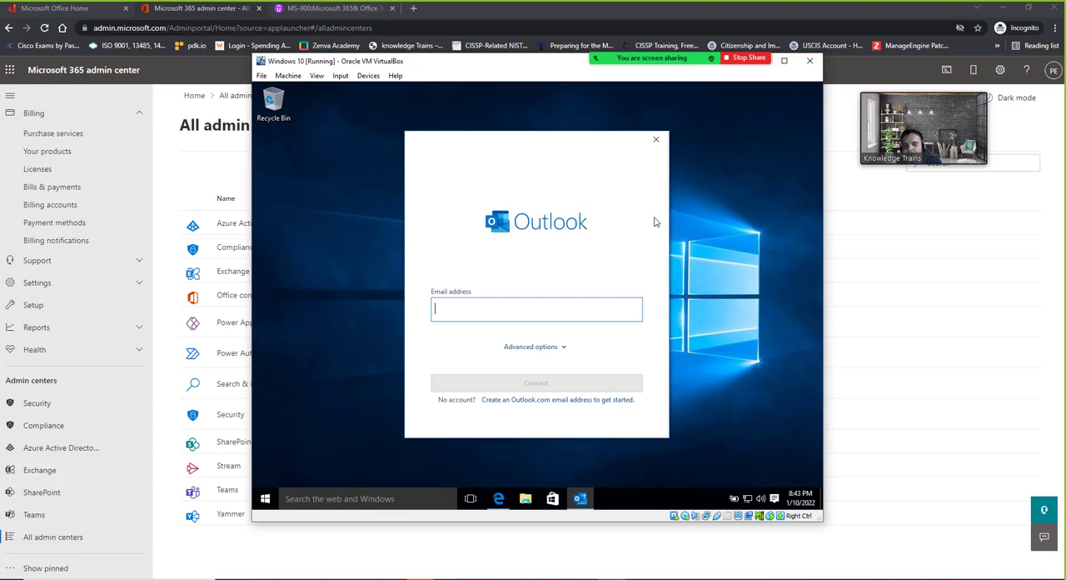